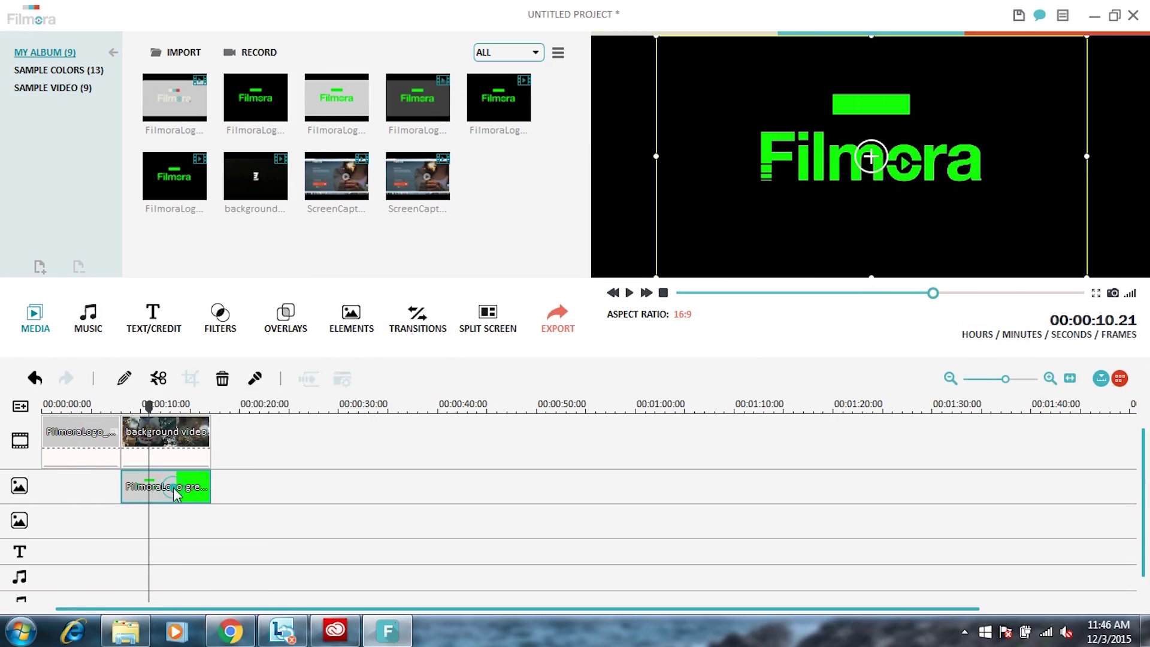
- Open the Green Screen (PIP Edit) keying settings for the logo overlay clip
{"action": "right_click", "coordinate": [174, 487]}
{"action": "left_click", "coordinate": [228, 394]}
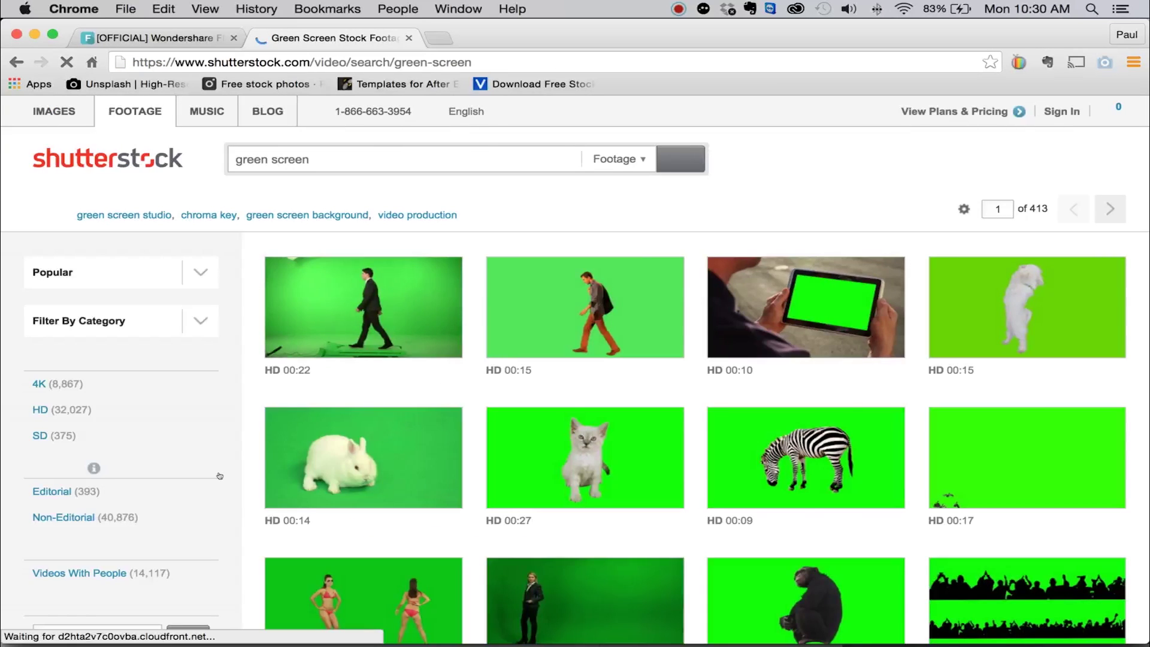
- Browse Shutterstock green-screen footage results, then open the 'Green Screen Transition Pack #1' video
{"action": "scroll", "coordinate": [351, 415], "scroll_direction": "down", "scroll_amount": 3}
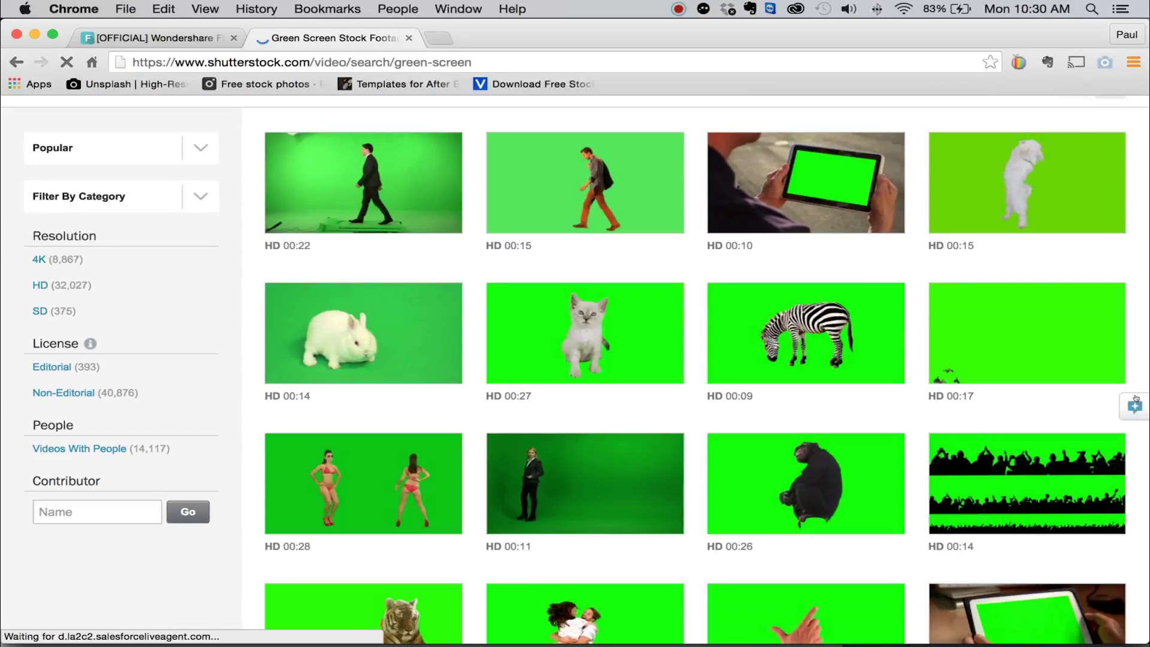
{"action": "scroll", "coordinate": [1136, 399], "scroll_direction": "down", "scroll_amount": 3}
{"action": "scroll", "coordinate": [1138, 360], "scroll_direction": "down", "scroll_amount": 2}
{"action": "scroll", "coordinate": [1141, 299], "scroll_direction": "down", "scroll_amount": 3}
{"action": "scroll", "coordinate": [1146, 232], "scroll_direction": "down", "scroll_amount": 2}
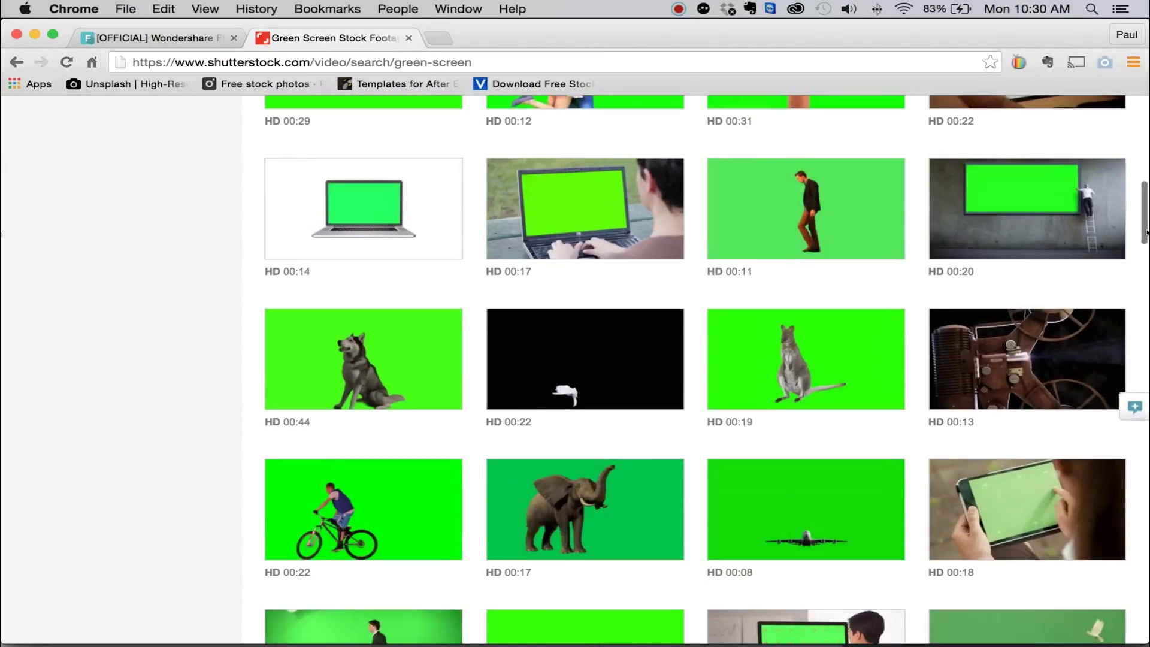
{"action": "left_click_drag", "start_coordinate": [1146, 232], "coordinate": [1138, 305]}
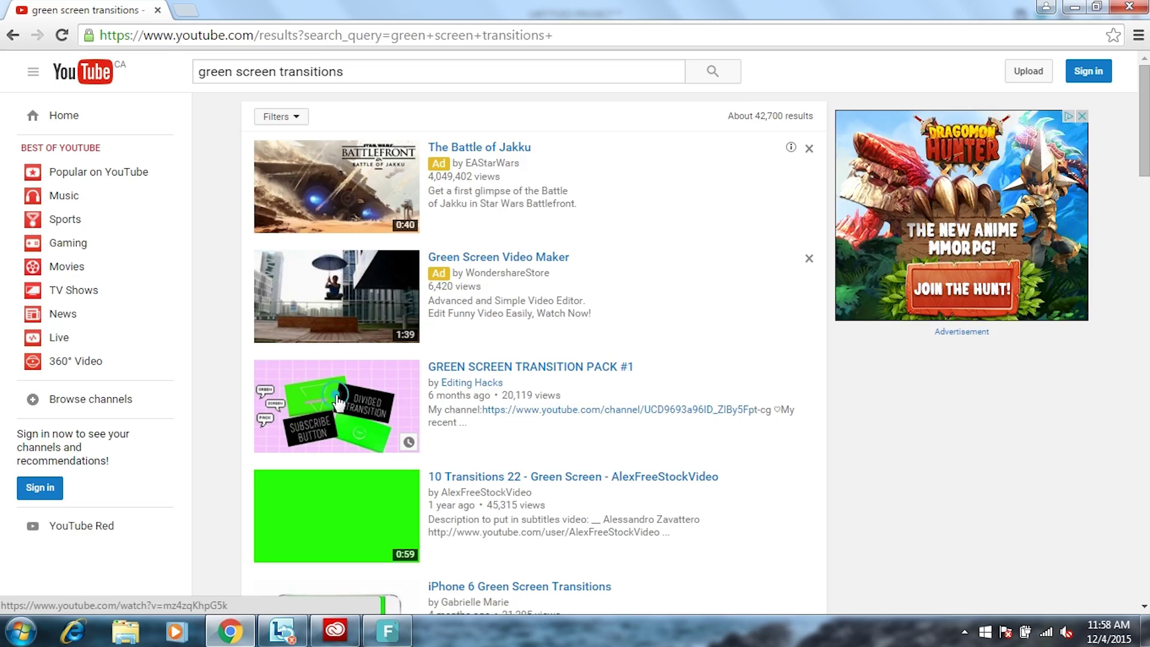
{"action": "left_click", "coordinate": [334, 392]}
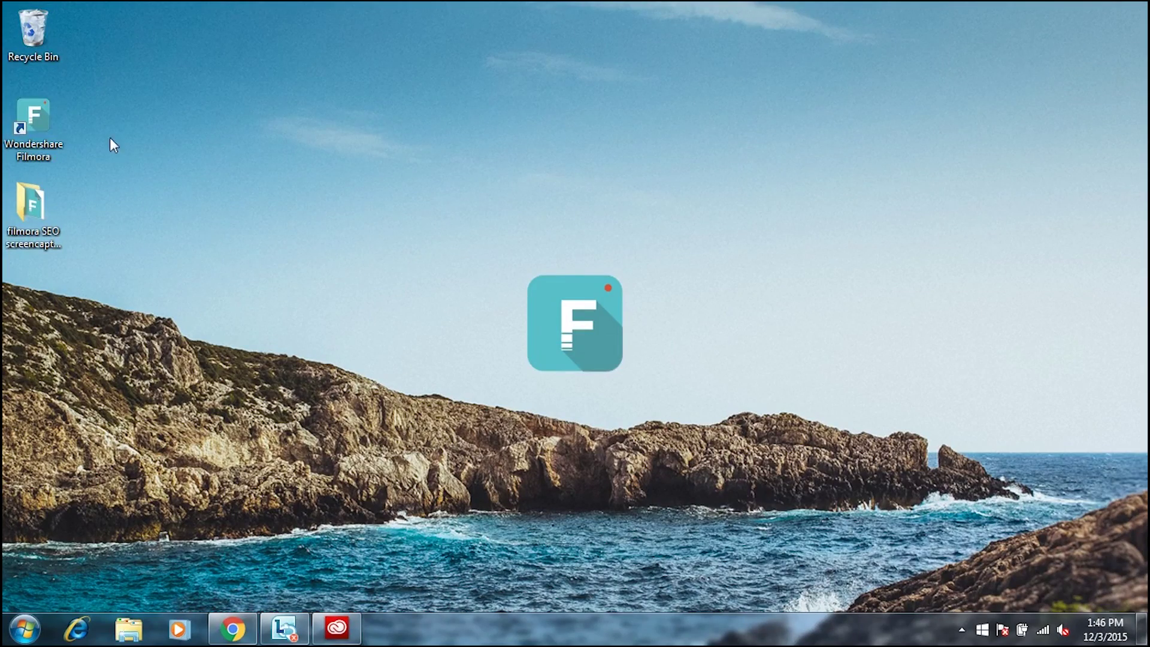
- Launch Filmora in Full Feature Mode, import media, and place the background video after the logo clip
{"action": "double_click", "coordinate": [33, 115]}
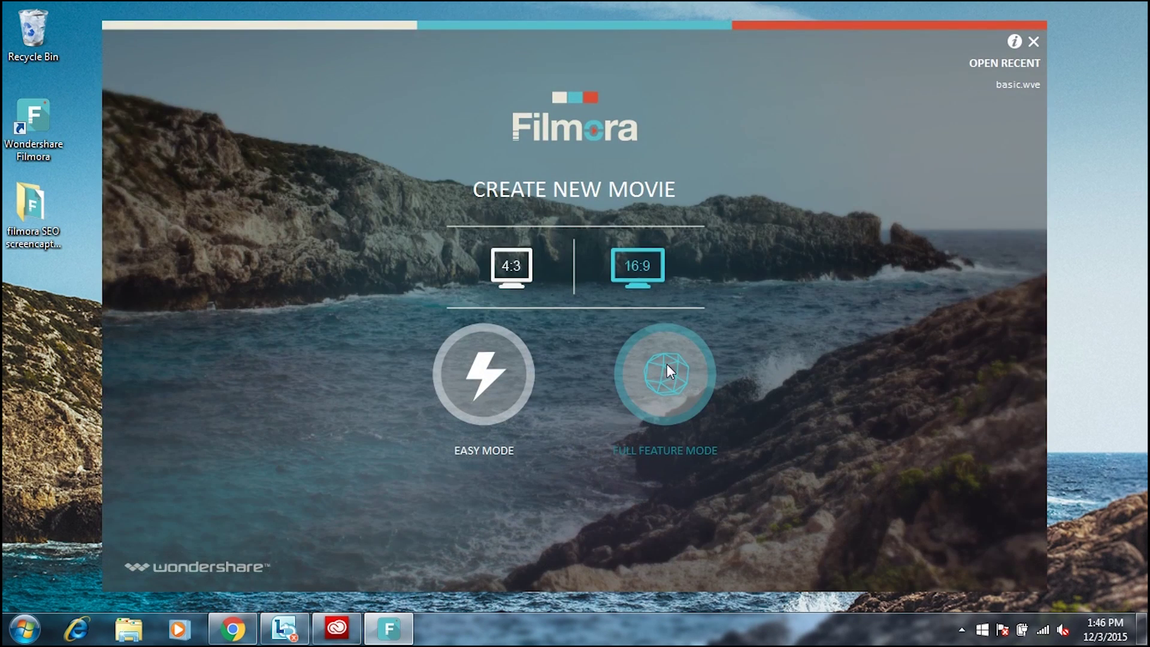
{"action": "left_click", "coordinate": [667, 365]}
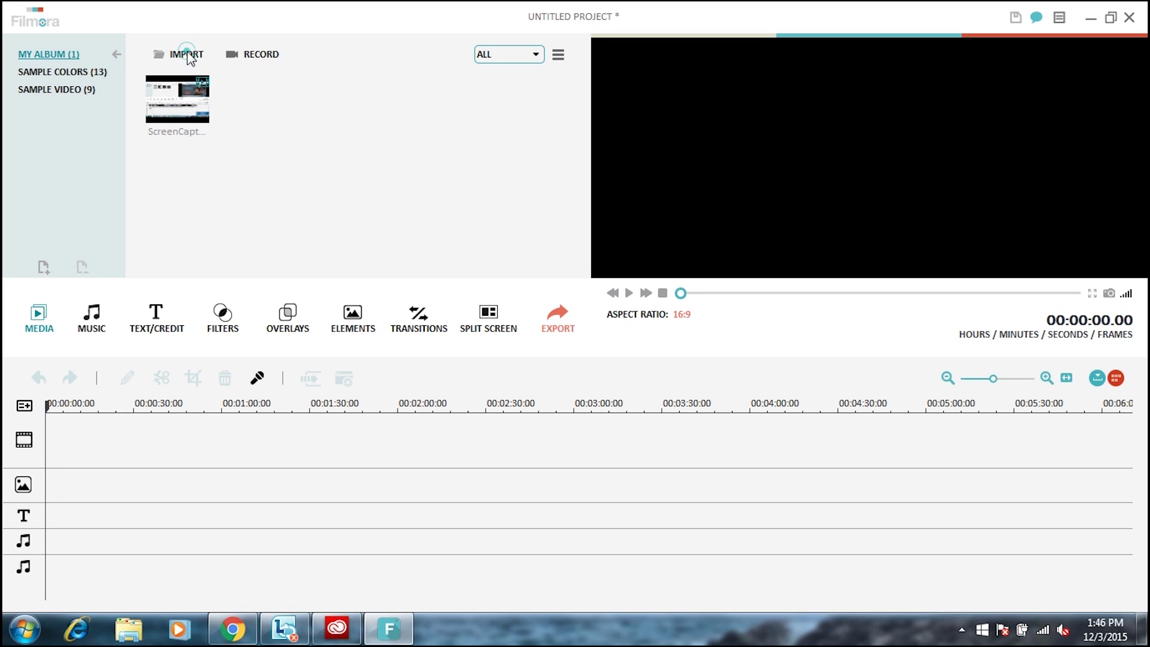
{"action": "left_click", "coordinate": [195, 71]}
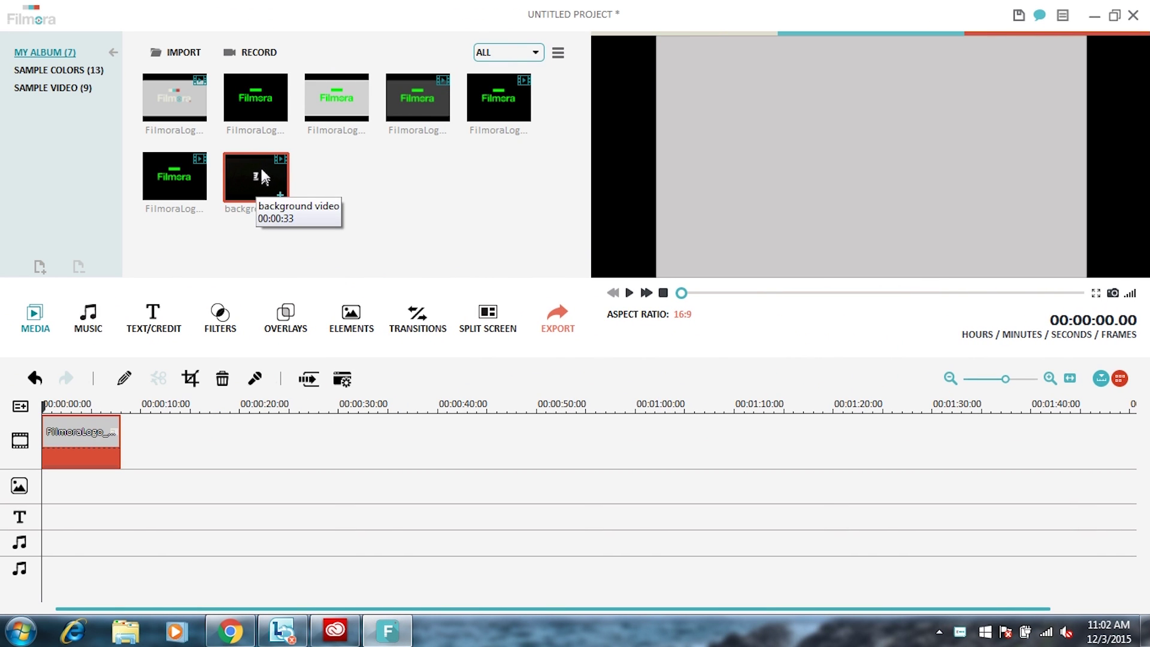
{"action": "mouse_move", "coordinate": [261, 170]}
{"action": "left_mouse_down"}
{"action": "mouse_move", "coordinate": [217, 440]}
{"action": "mouse_move", "coordinate": [132, 429]}
{"action": "left_mouse_up"}
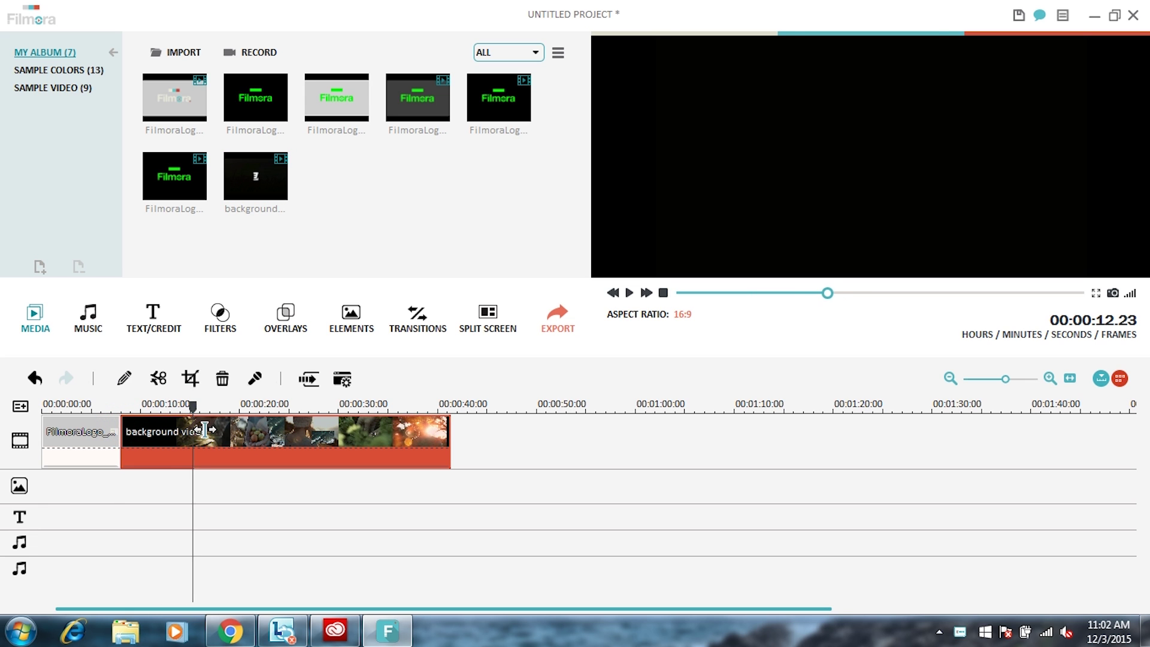
- Place the green-screen FilmoraLogo clip on the PIP track, starting at 00:00:08.00
{"action": "left_click", "coordinate": [205, 430]}
{"action": "left_click", "coordinate": [405, 107]}
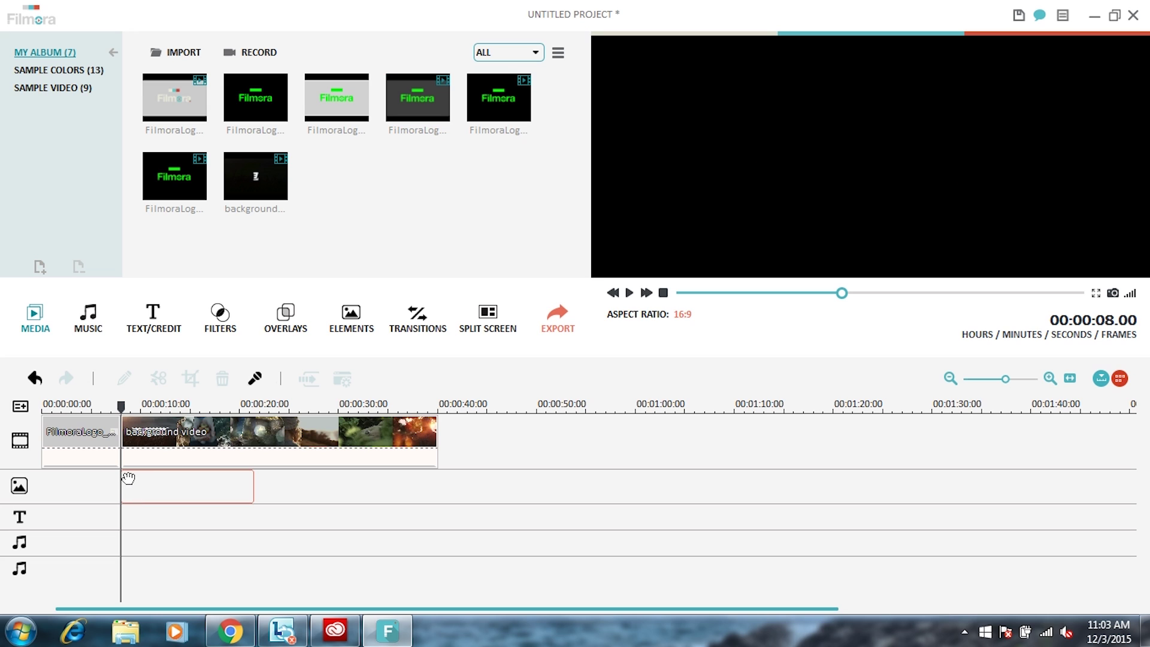
{"action": "left_click_drag", "start_coordinate": [121, 477], "coordinate": [122, 481]}
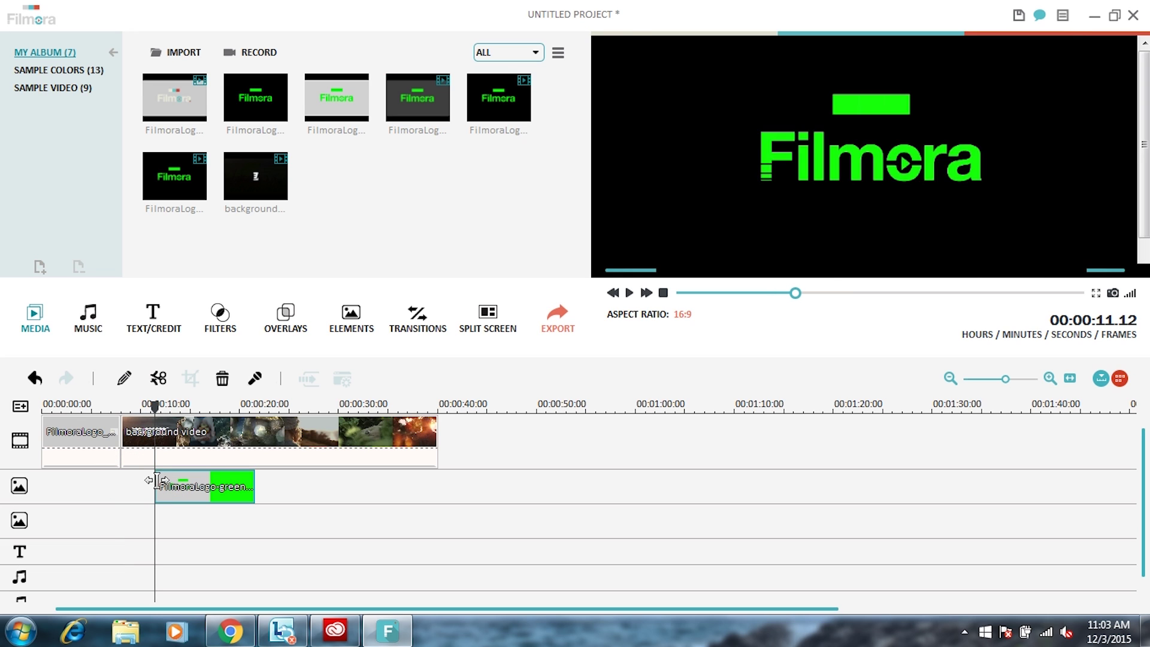
{"action": "left_click", "coordinate": [155, 480]}
{"action": "left_click_drag", "start_coordinate": [178, 478], "coordinate": [144, 477]}
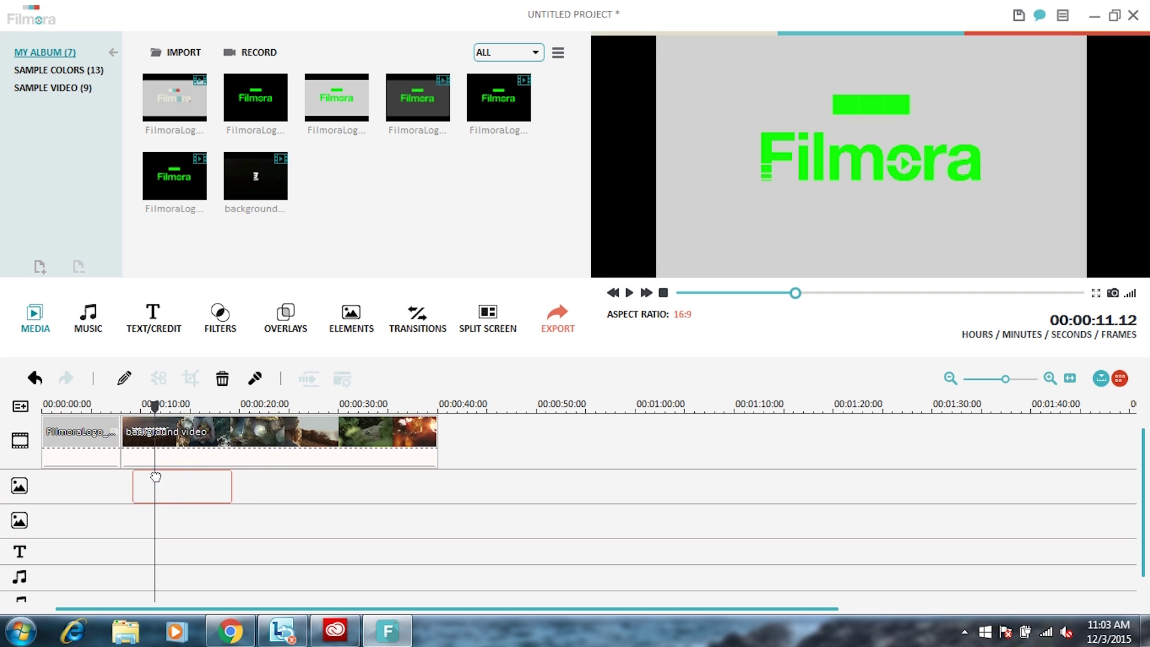
{"action": "left_click", "coordinate": [150, 407]}
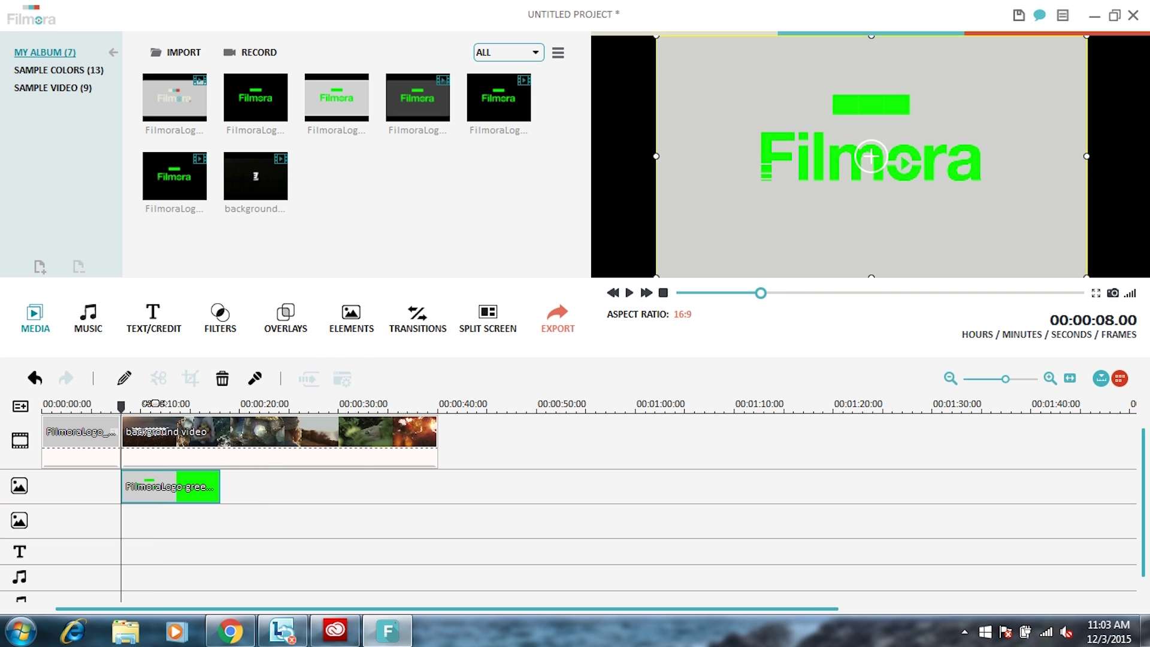
- Enable 'Make parts of the clip transparent' in the logo overlay's Green Screen settings
{"action": "right_click", "coordinate": [163, 487]}
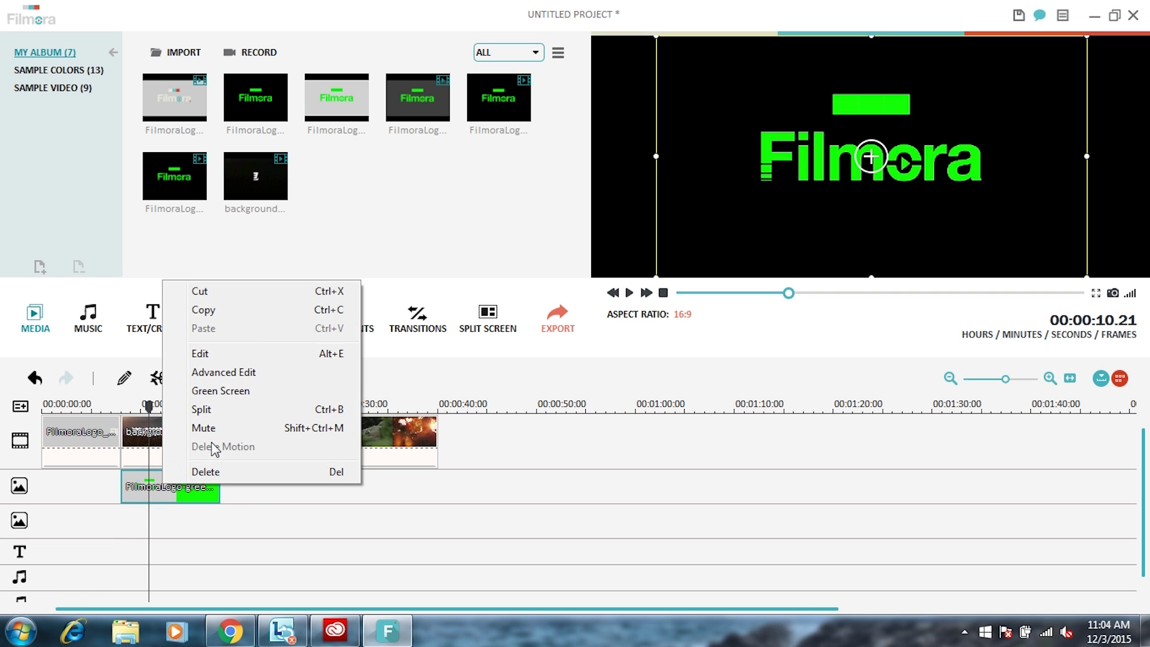
{"action": "left_click", "coordinate": [223, 391]}
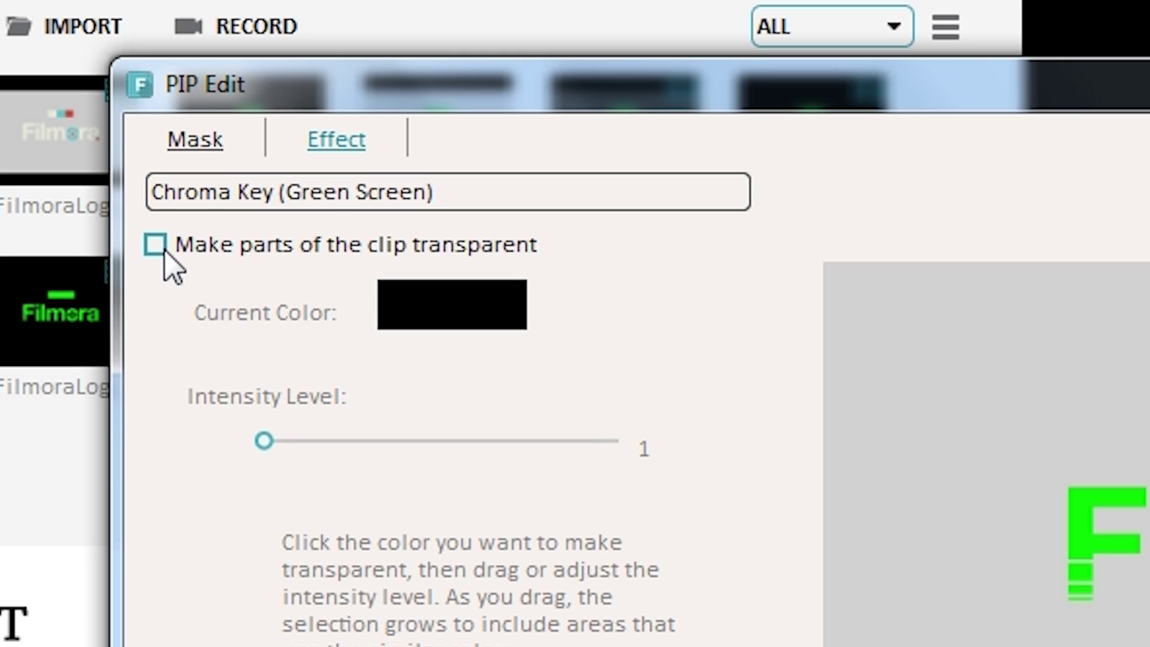
{"action": "left_click", "coordinate": [156, 245]}
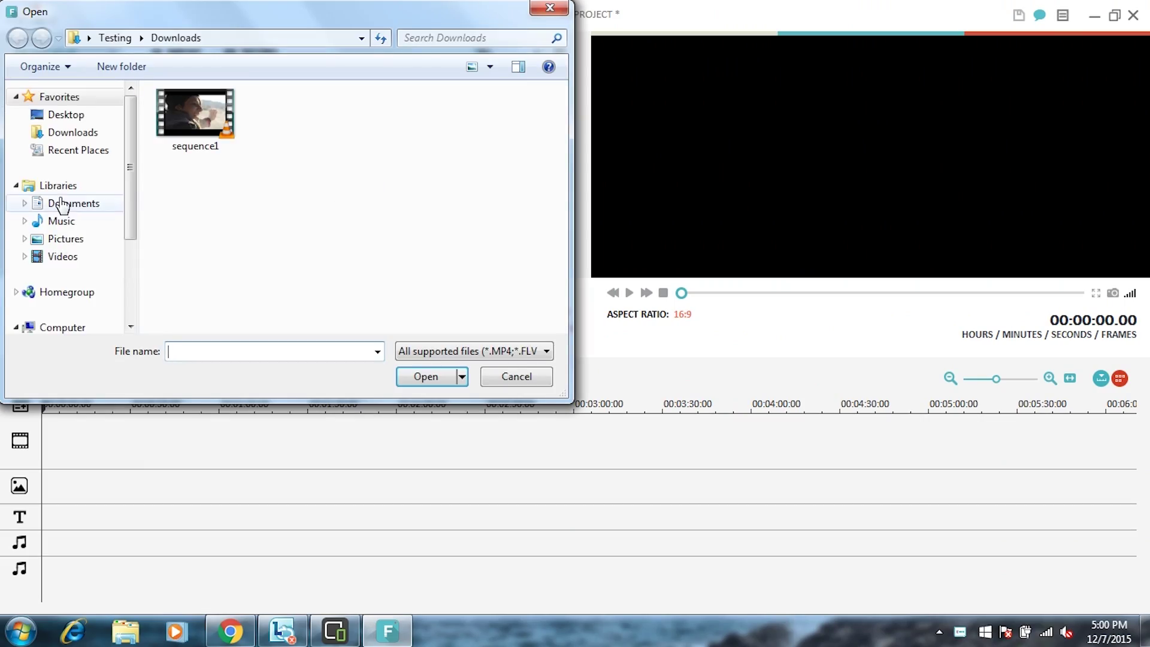
- Import the 'background' and 'full green screen 2' files from drive G:
{"action": "left_click_drag", "start_coordinate": [130, 168], "coordinate": [130, 245]}
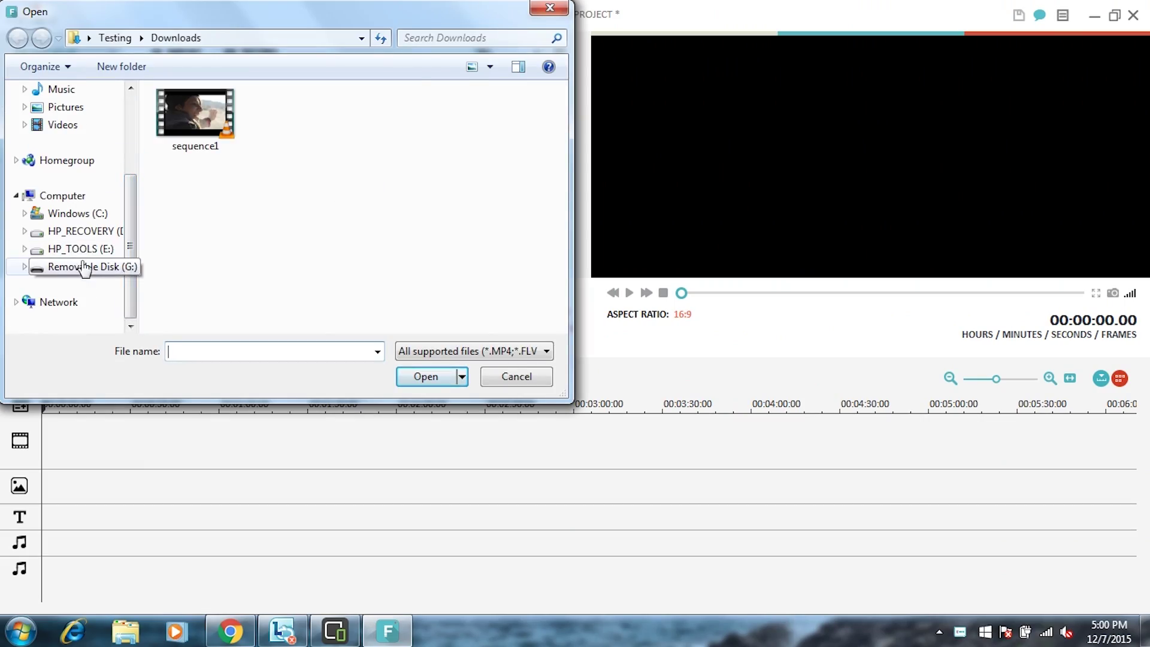
{"action": "left_click", "coordinate": [84, 266]}
{"action": "left_click", "coordinate": [226, 120]}
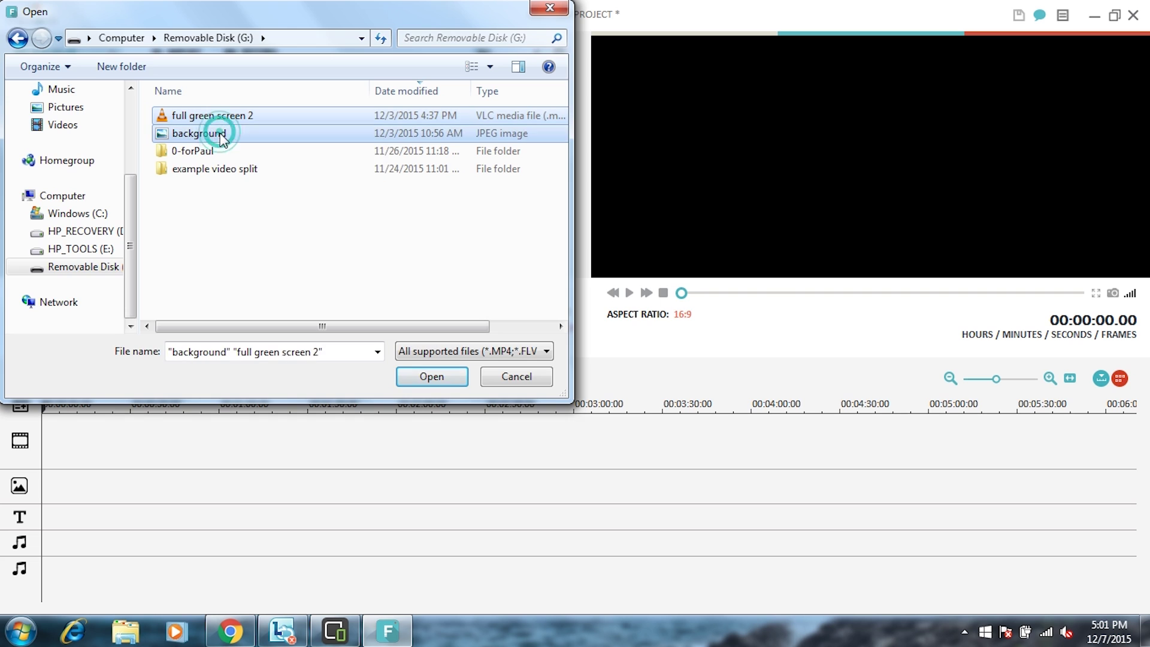
{"action": "left_click", "coordinate": [441, 379]}
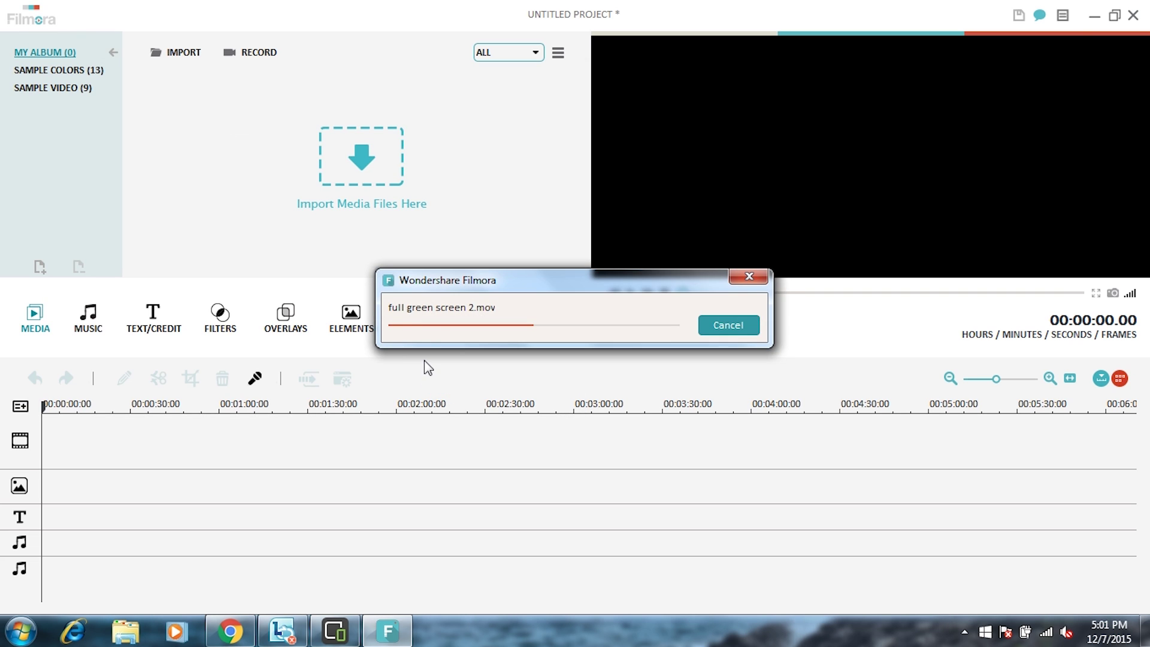
- Put the background on the video track and the presenter on the PIP track; stretch background to 1:01
{"action": "left_click_drag", "start_coordinate": [255, 100], "coordinate": [71, 445]}
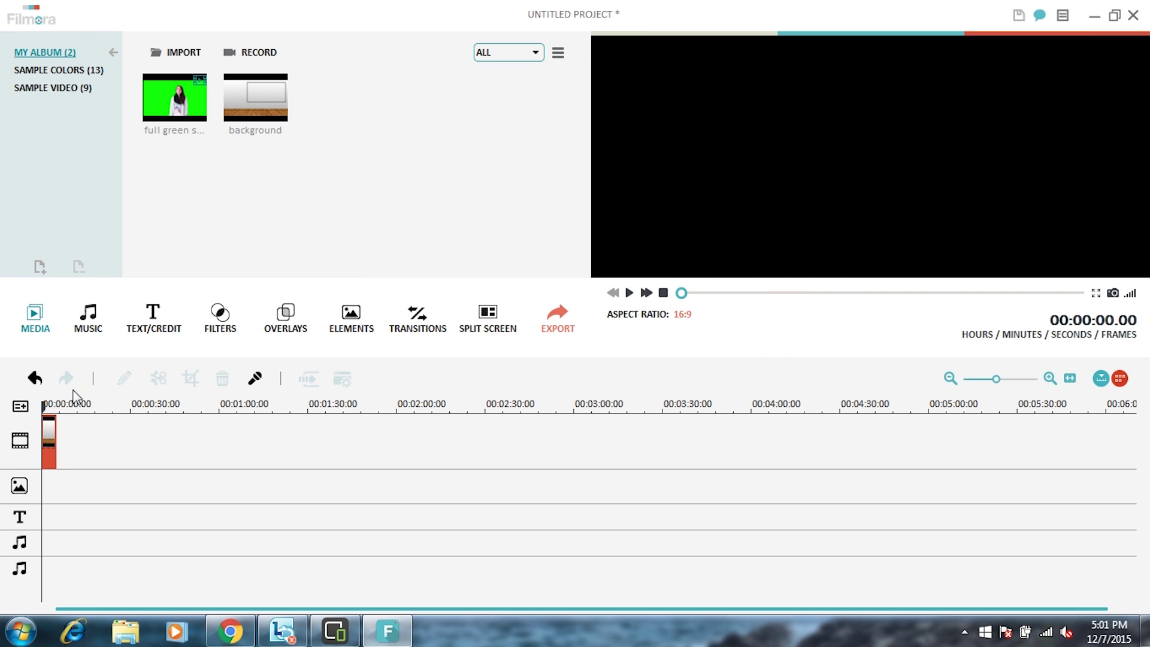
{"action": "left_click_drag", "start_coordinate": [337, 410], "coordinate": [731, 407]}
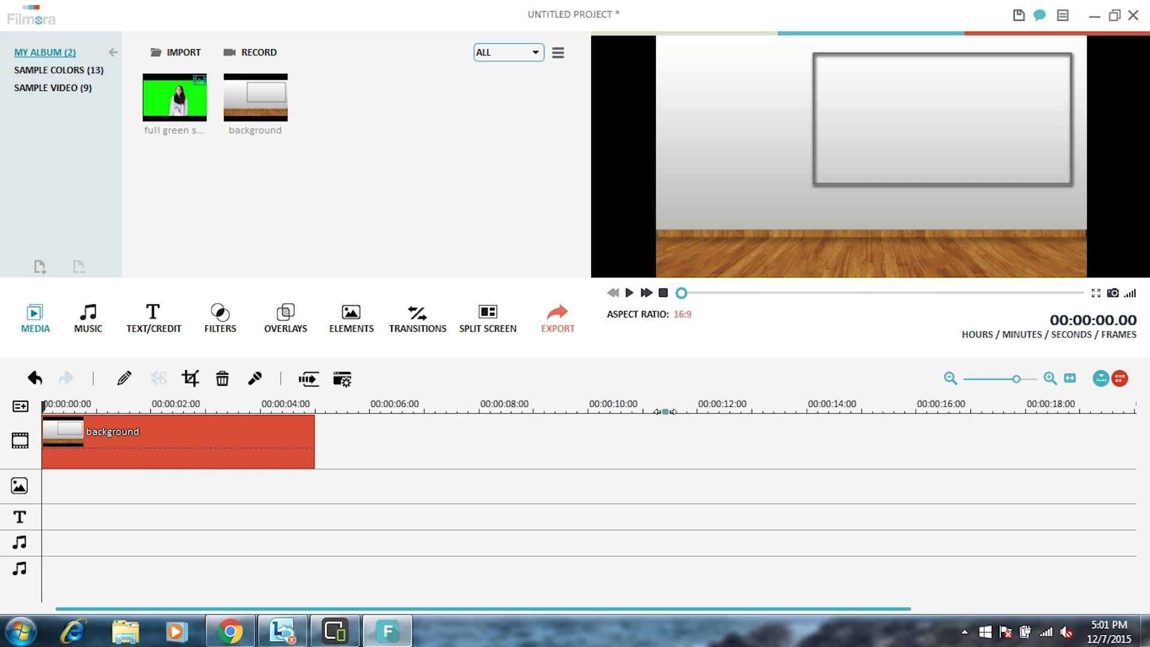
{"action": "left_click_drag", "start_coordinate": [168, 98], "coordinate": [50, 488]}
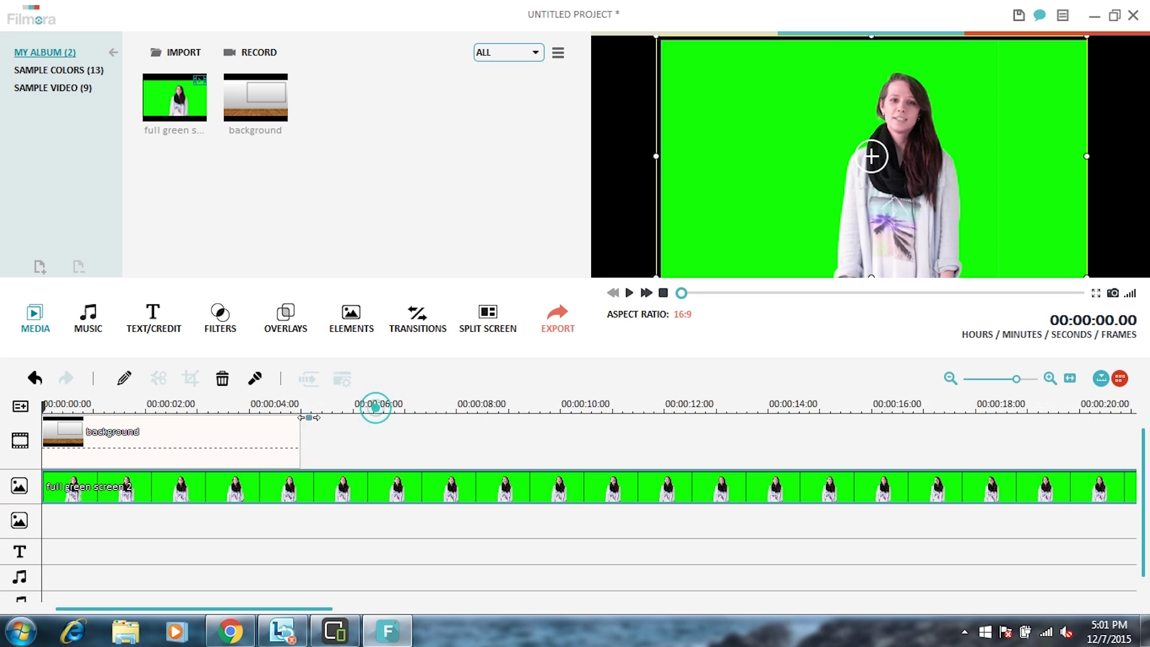
{"action": "mouse_move", "coordinate": [377, 409]}
{"action": "left_mouse_down"}
{"action": "mouse_move", "coordinate": [105, 430]}
{"action": "mouse_move", "coordinate": [795, 427]}
{"action": "left_mouse_up"}
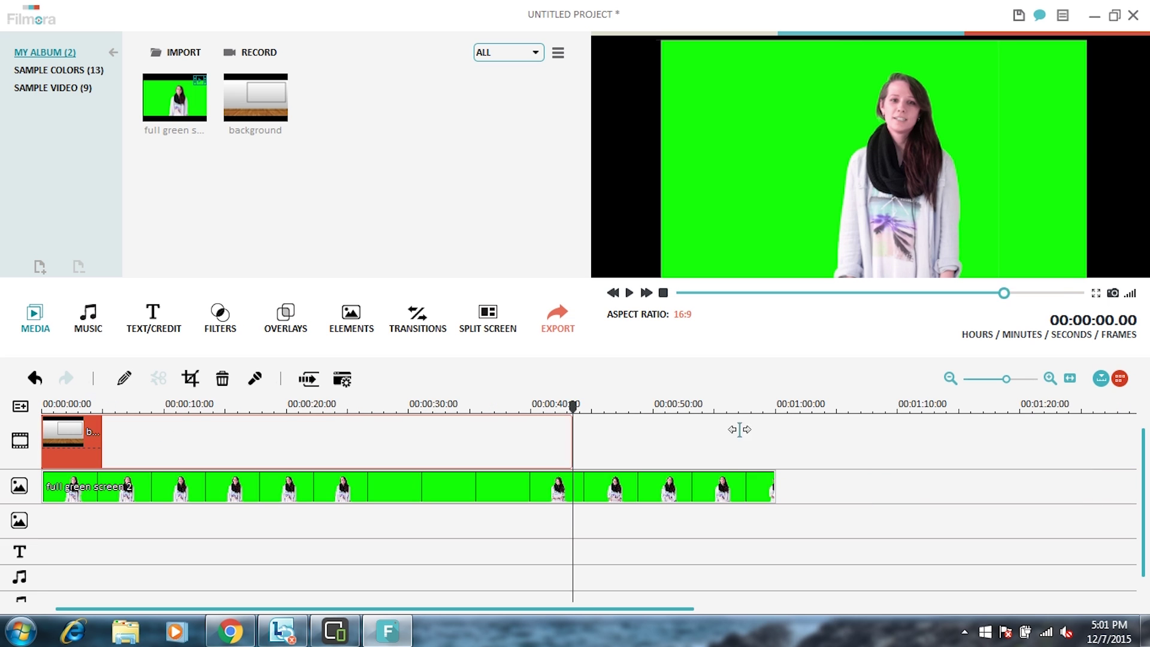
{"action": "left_click", "coordinate": [203, 405]}
- Apply green-screen keying to the presenter clip with Intensity Level 24
{"action": "right_click", "coordinate": [216, 488]}
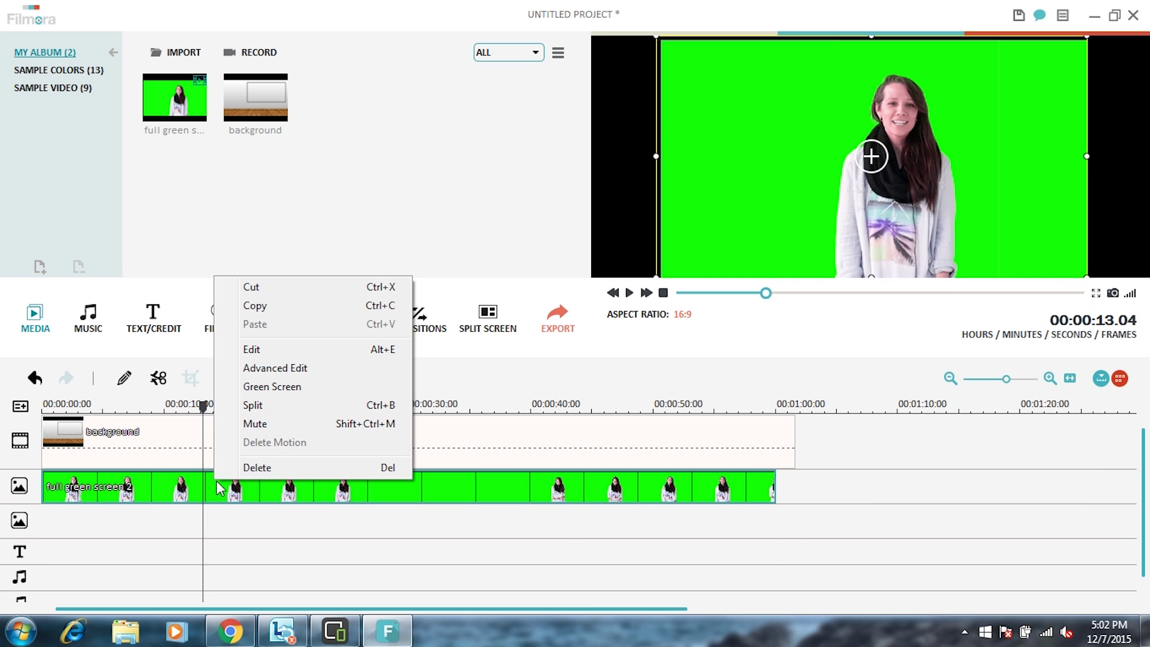
{"action": "left_click", "coordinate": [285, 388]}
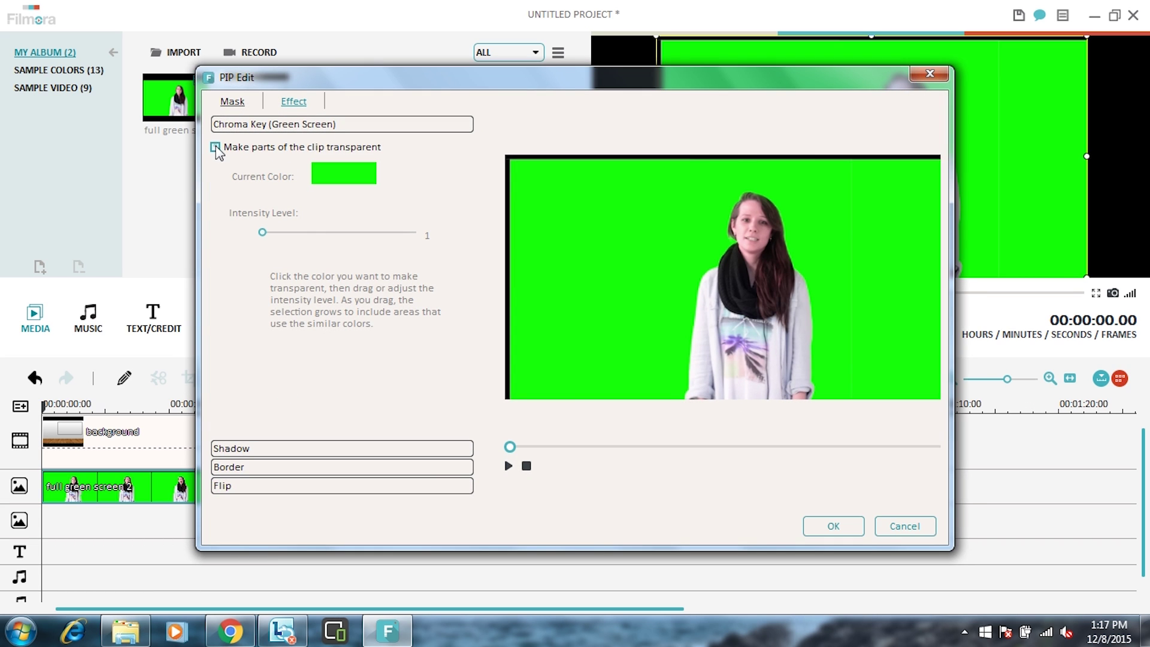
{"action": "left_click", "coordinate": [216, 148]}
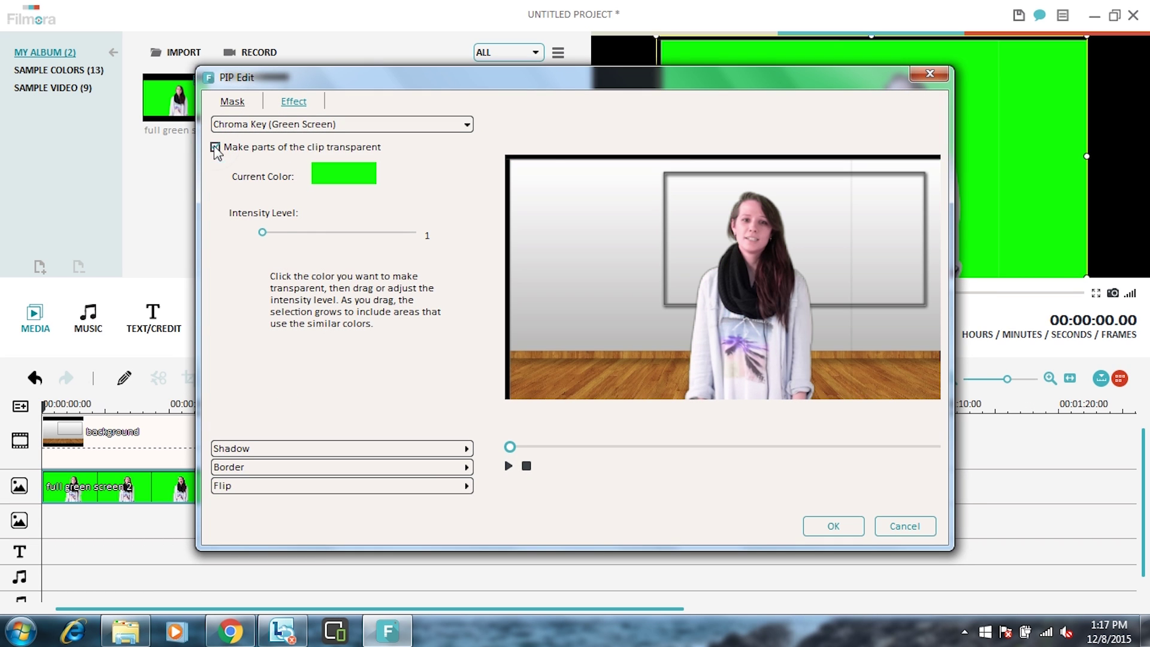
{"action": "left_click", "coordinate": [298, 232]}
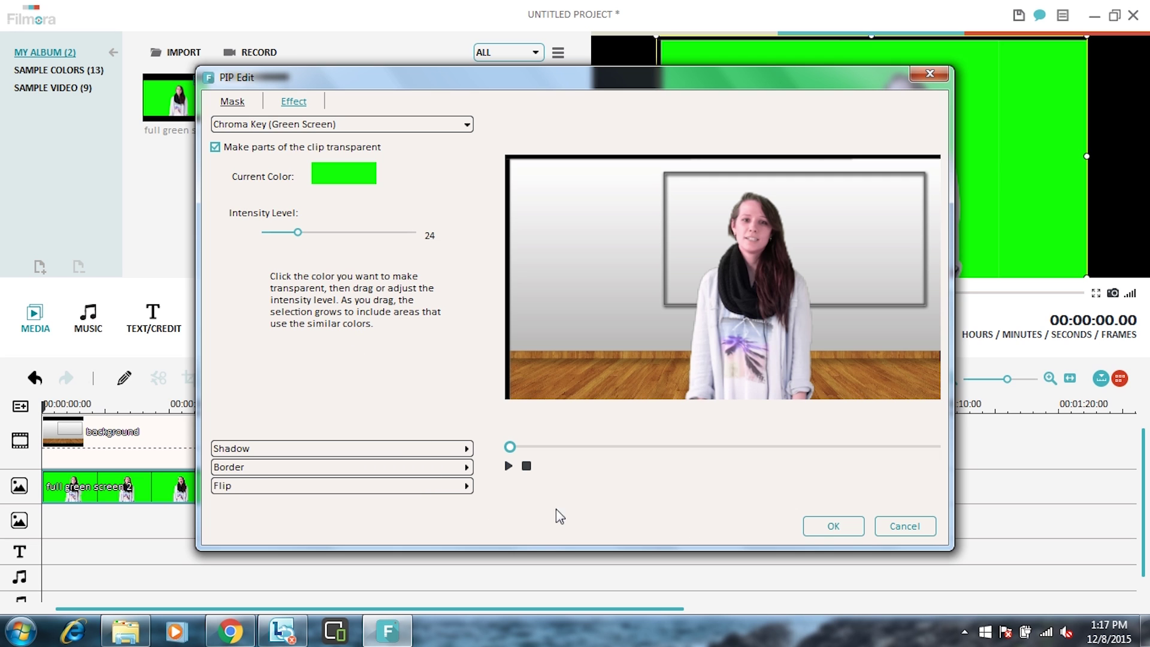
{"action": "left_click", "coordinate": [844, 527]}
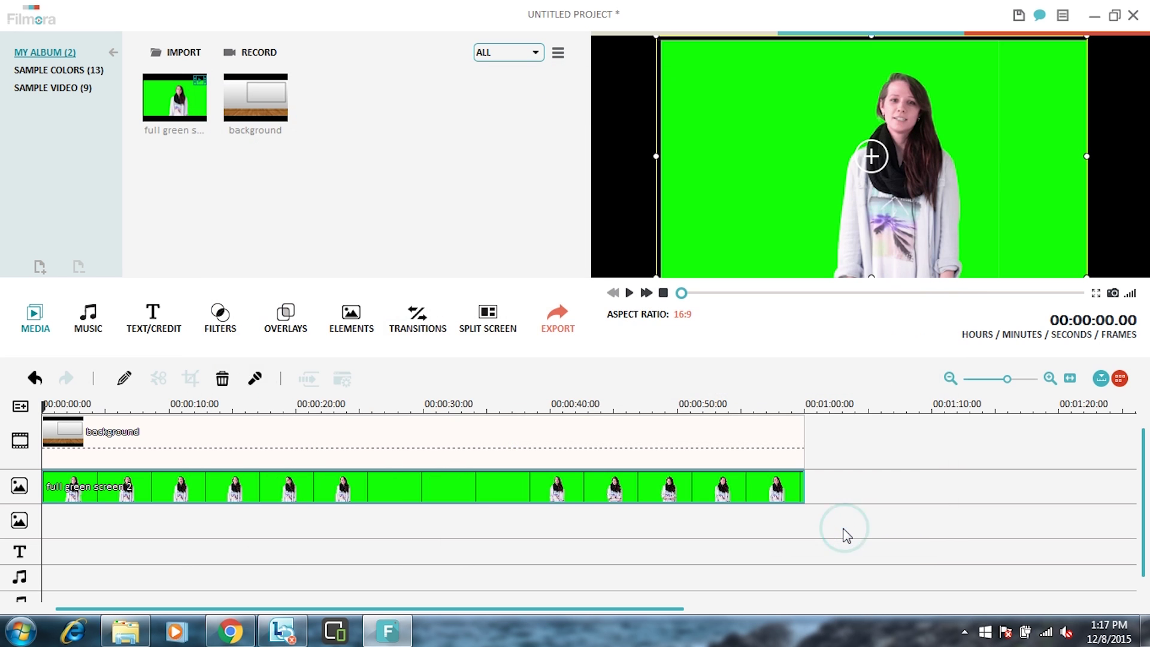
{"action": "left_click", "coordinate": [204, 406]}
{"action": "key", "text": "space"}
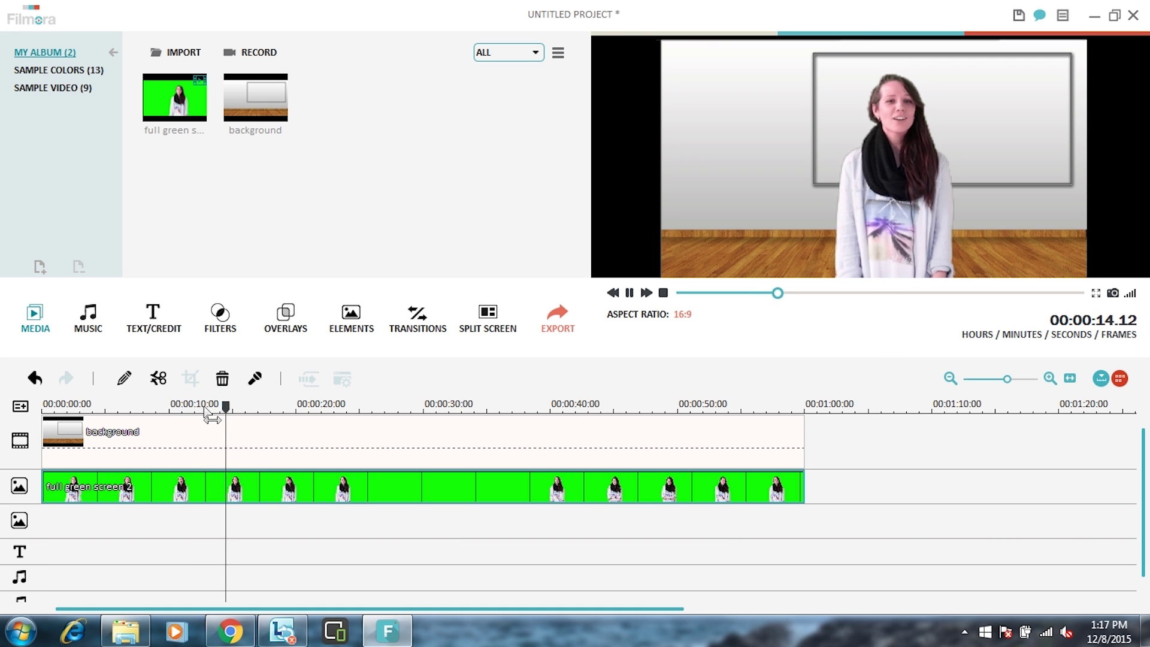
{"action": "key", "text": "space"}
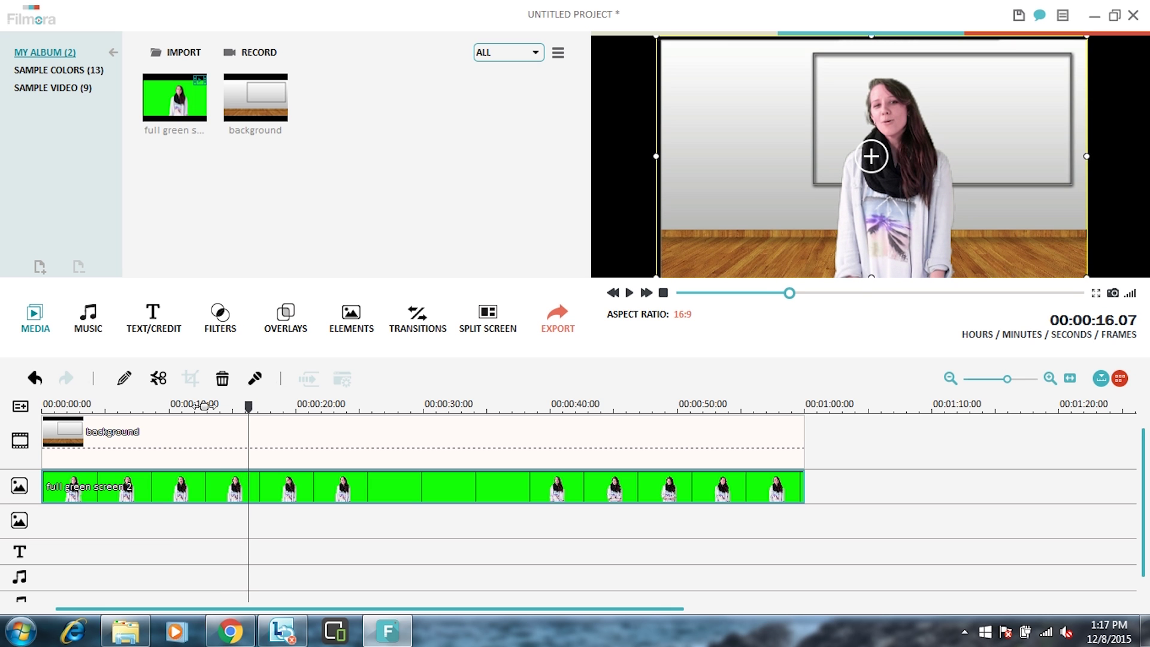